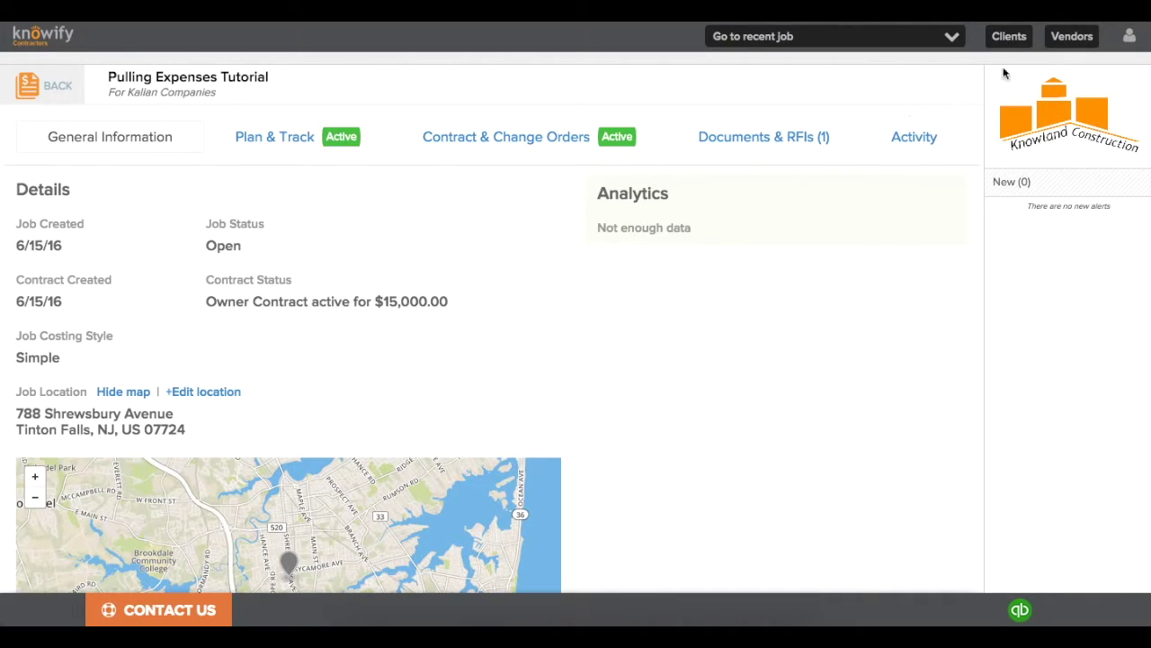
Review the QuickBooks integration settings: Jobs as Subclients, Pull Expenses and Process Credit Cards in QuickBooks
left_click(1128, 39)
left_click(1086, 111)
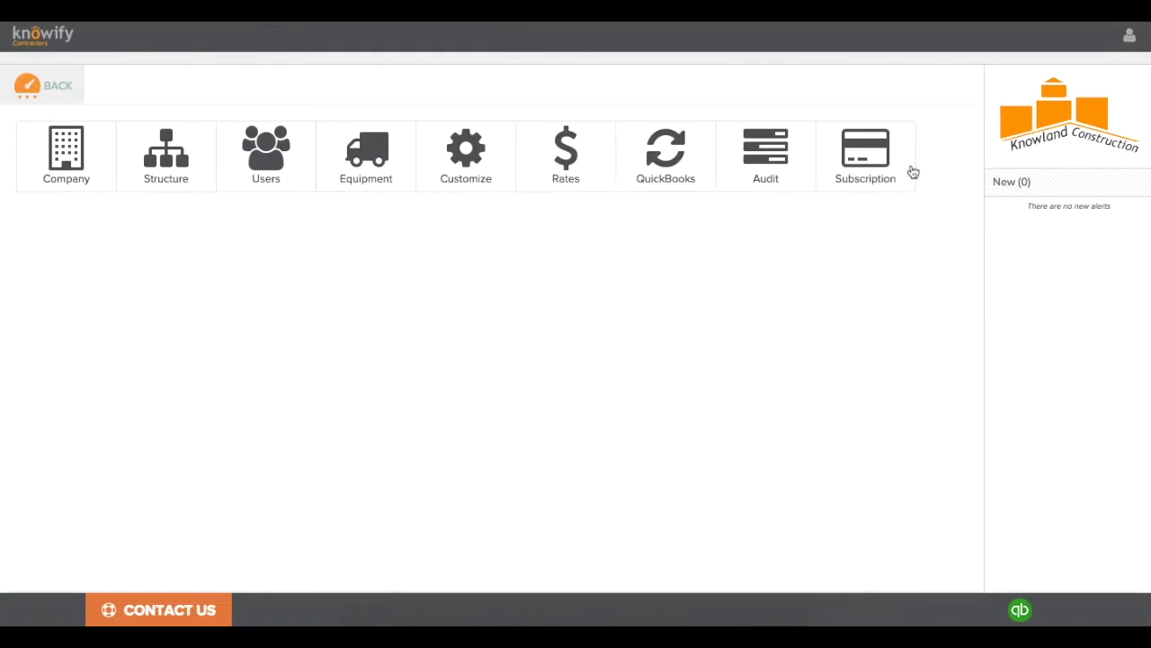
left_click(477, 171)
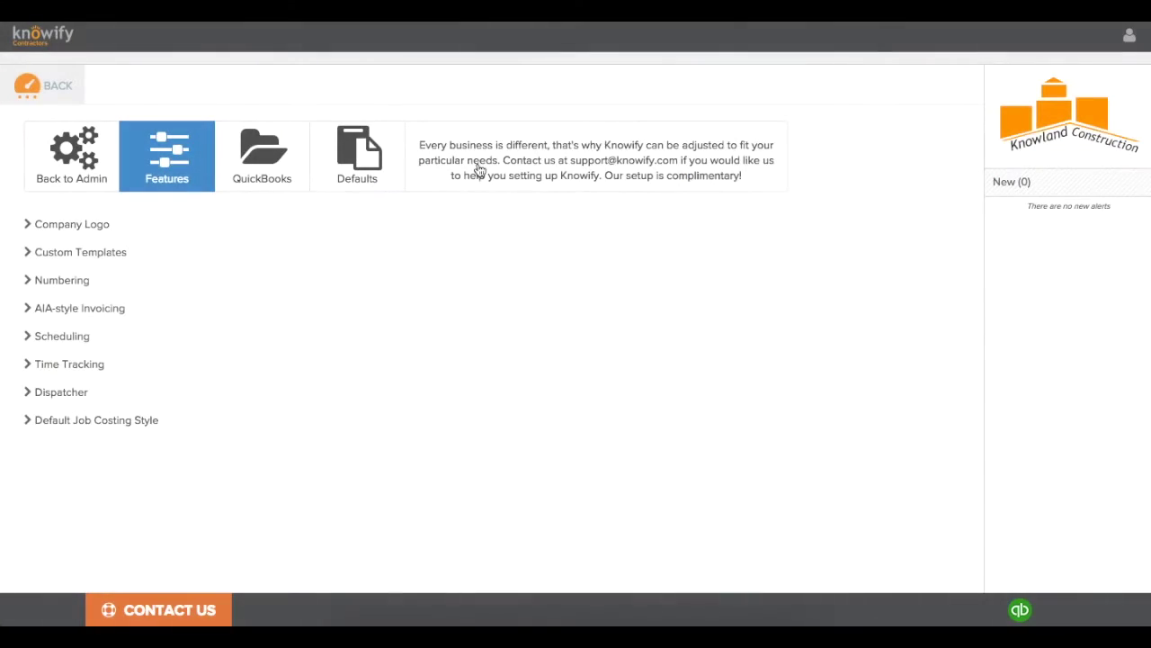
left_click(279, 155)
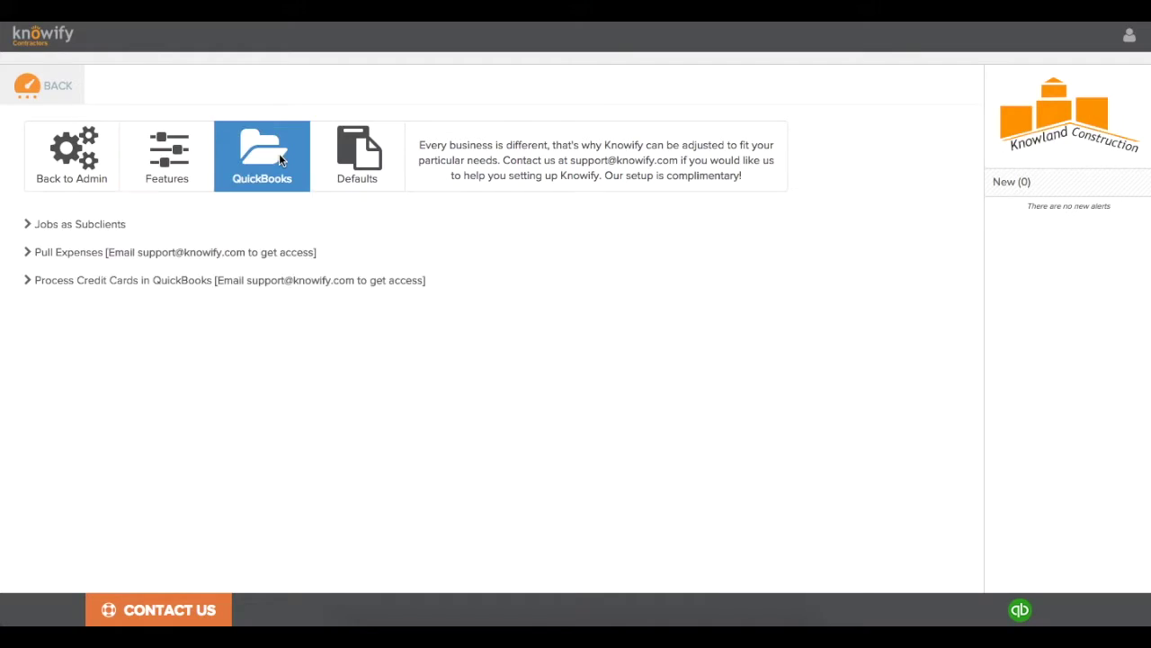
left_click(82, 226)
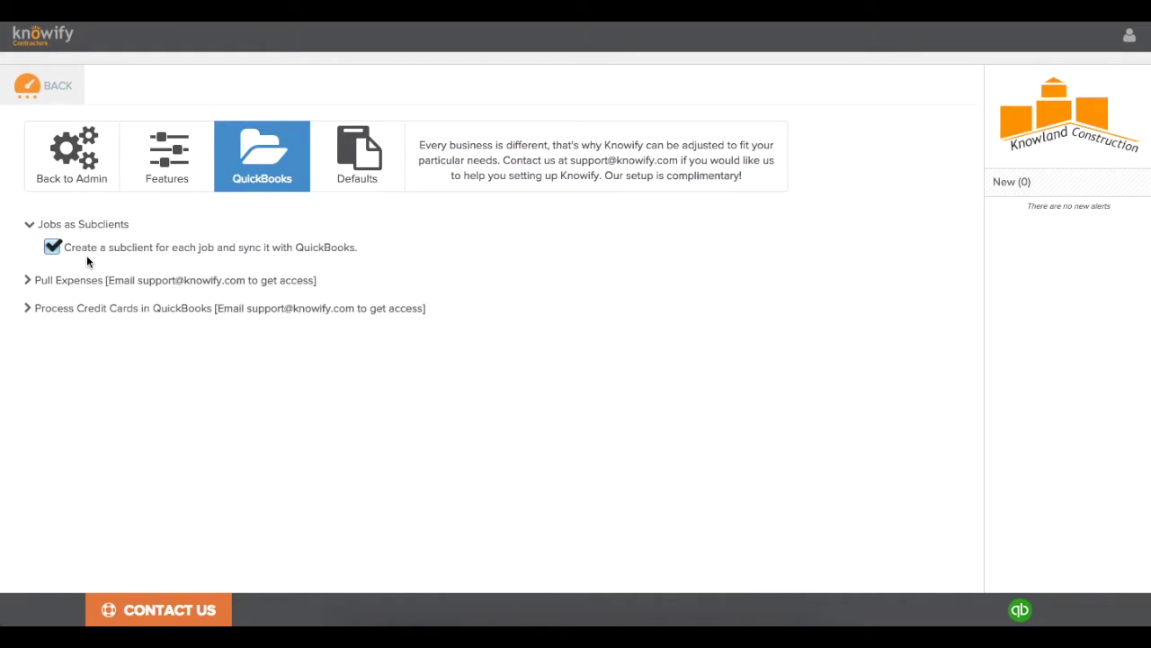
left_click(126, 281)
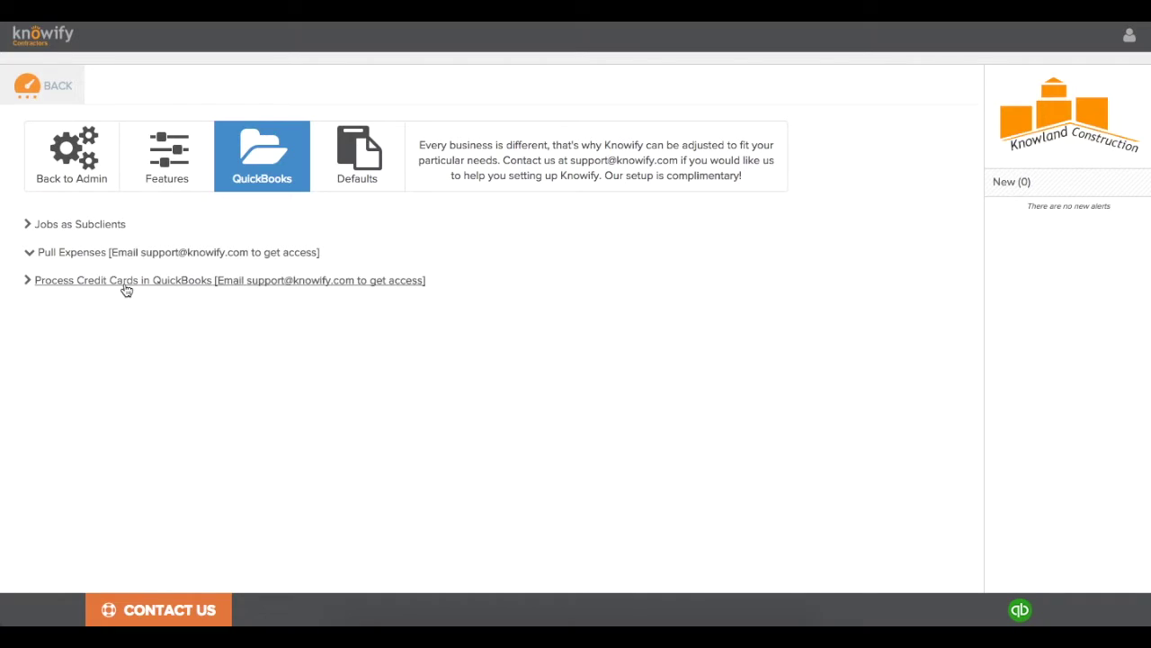
left_click(126, 281)
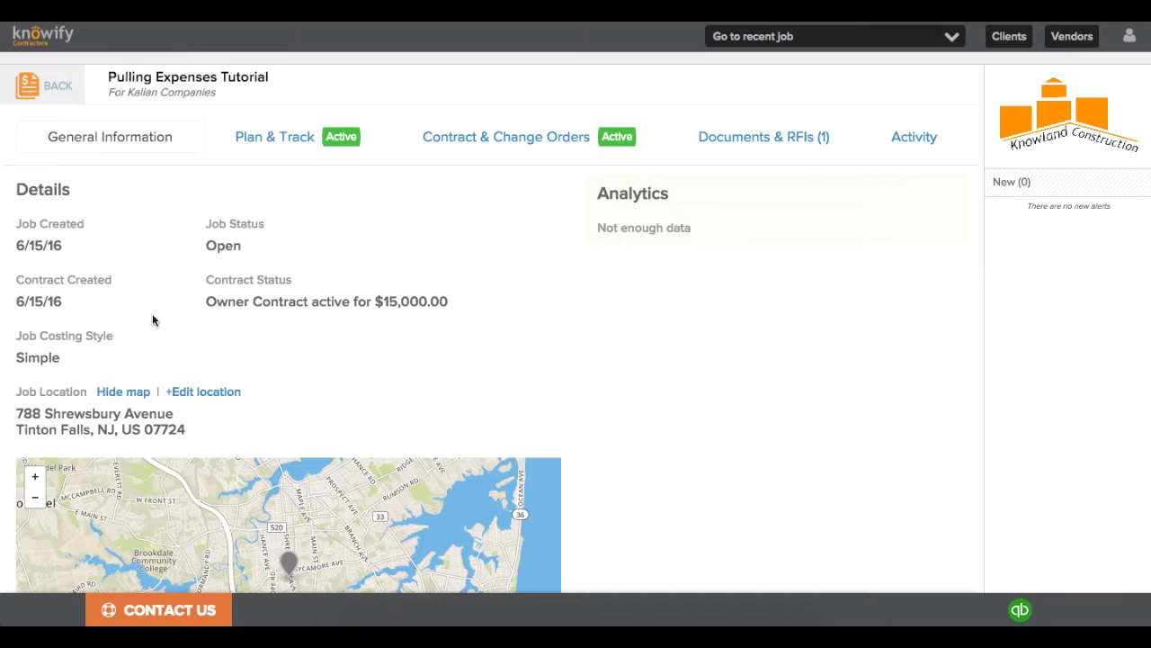
Show the job's Plan & Track page down to its empty Labor and Materials phase
left_click(329, 144)
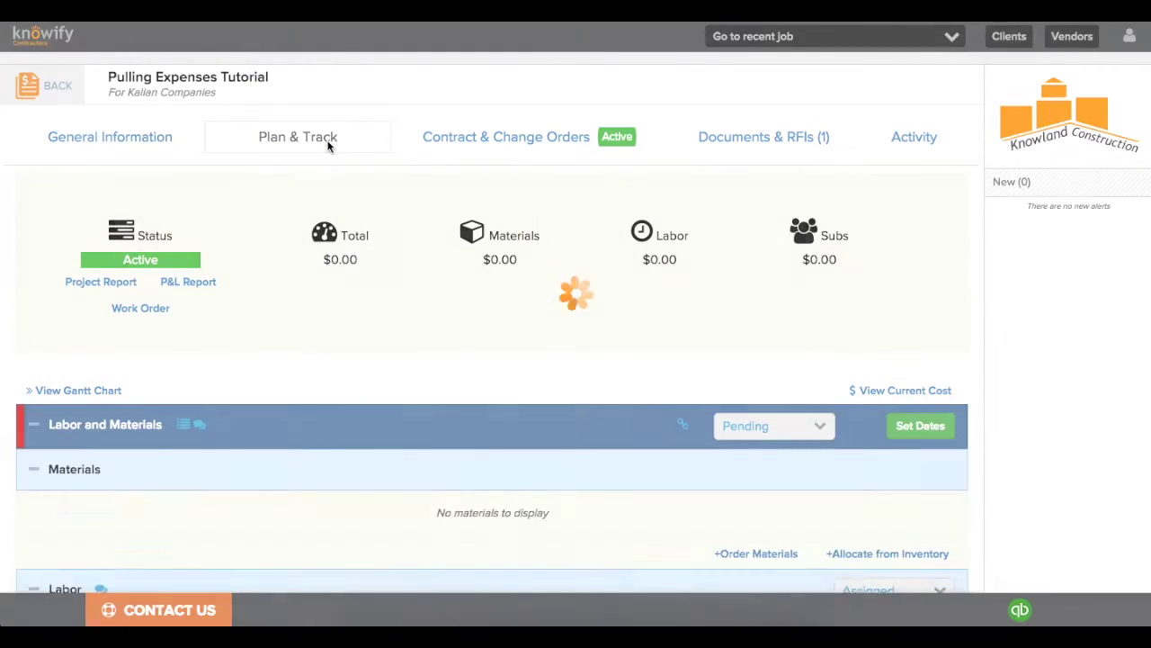
scroll(319, 185, "down", 3)
scroll(317, 185, "down", 1)
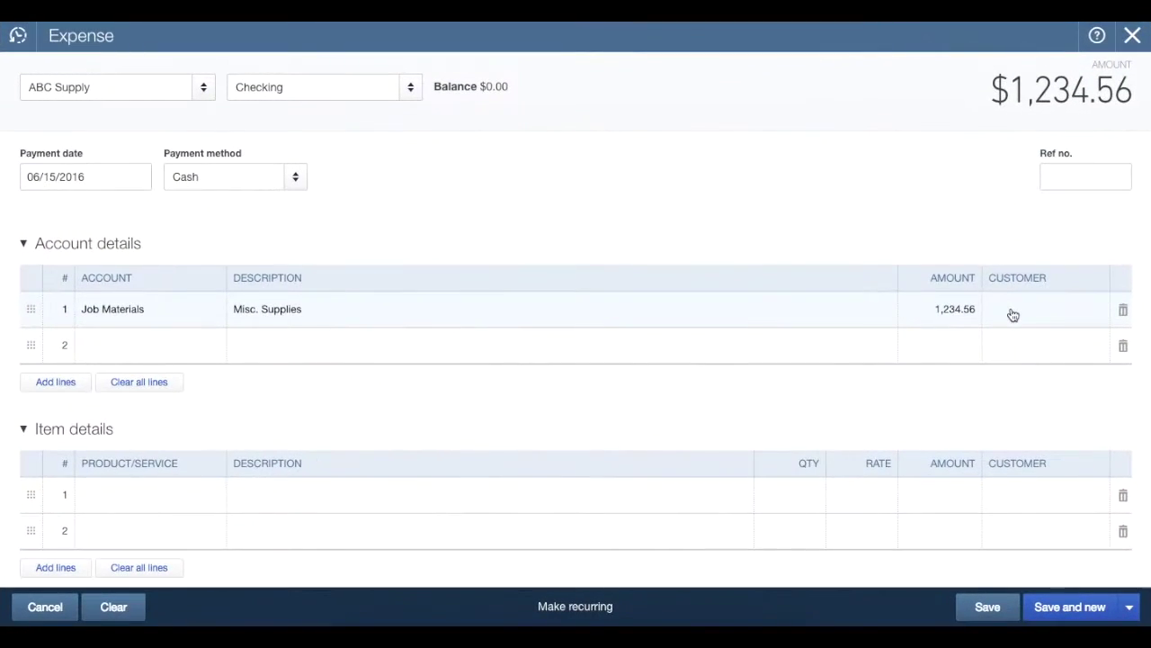
Set line 1's customer on the $1,234.56 ABC Supply expense to Pulling Expenses Tutorial and save
left_click(1011, 309)
left_click(1101, 311)
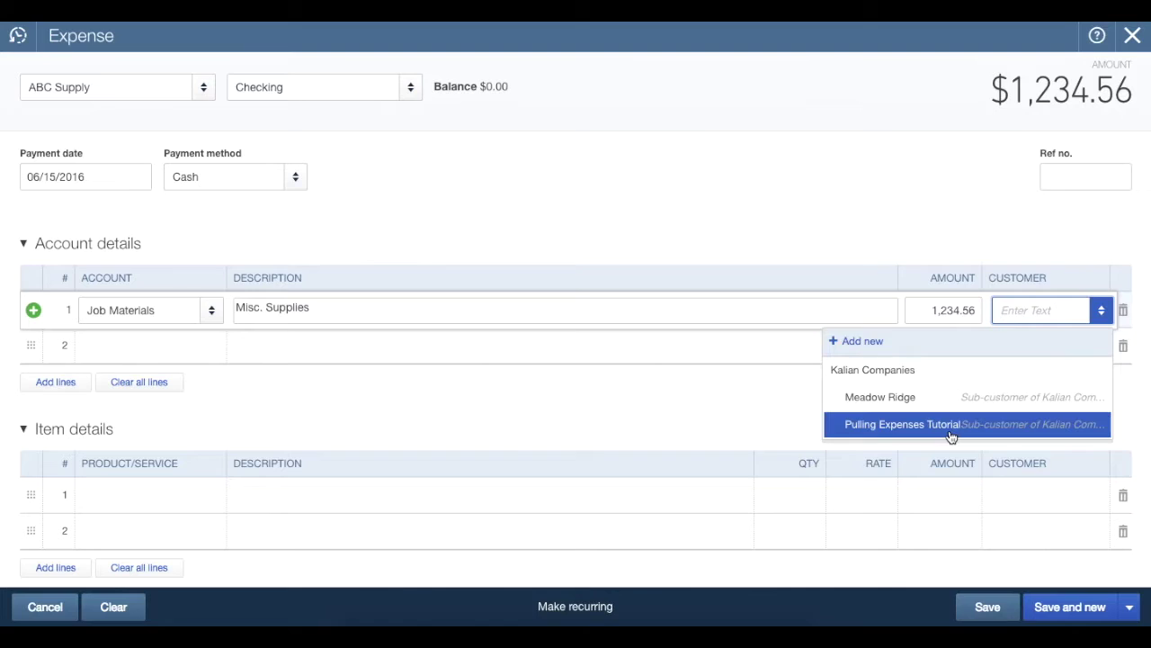
left_click(952, 435)
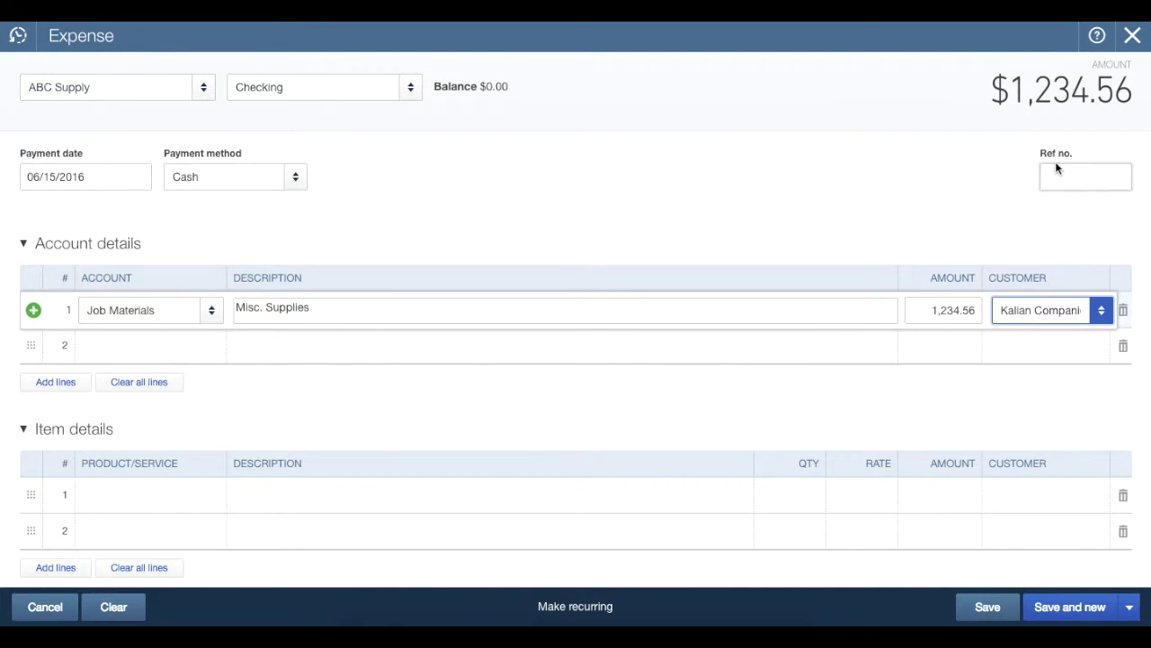
left_click(1000, 604)
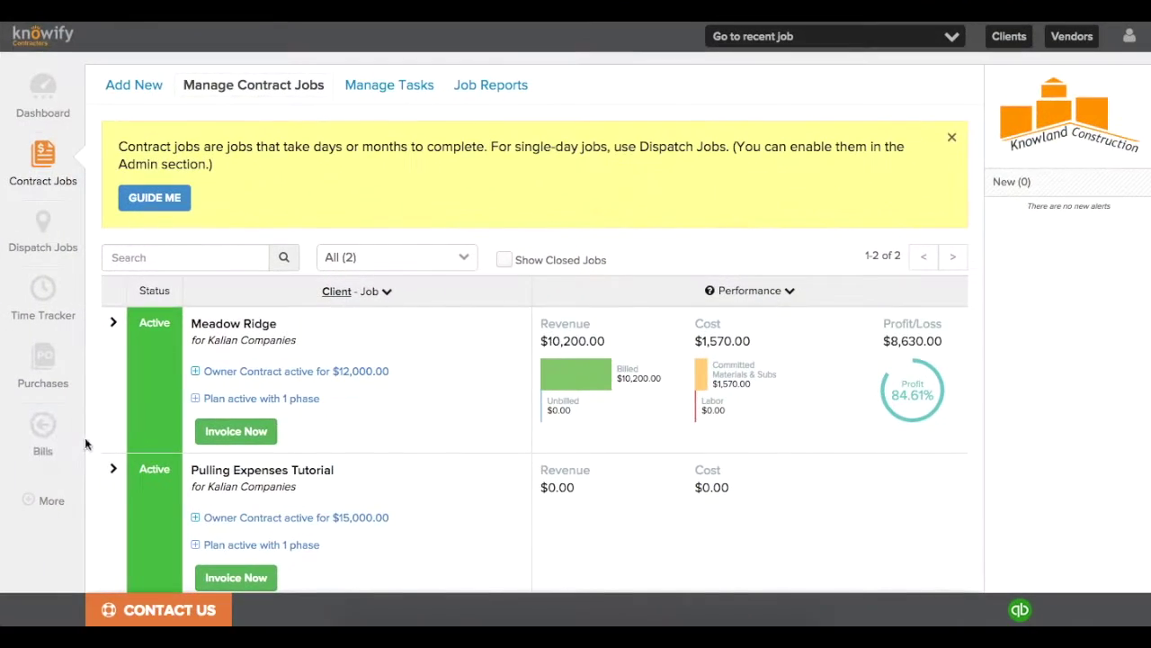
Pull QuickBooks transactions since 06/14/16 and open the $1,234.56 purchase
left_click(67, 505)
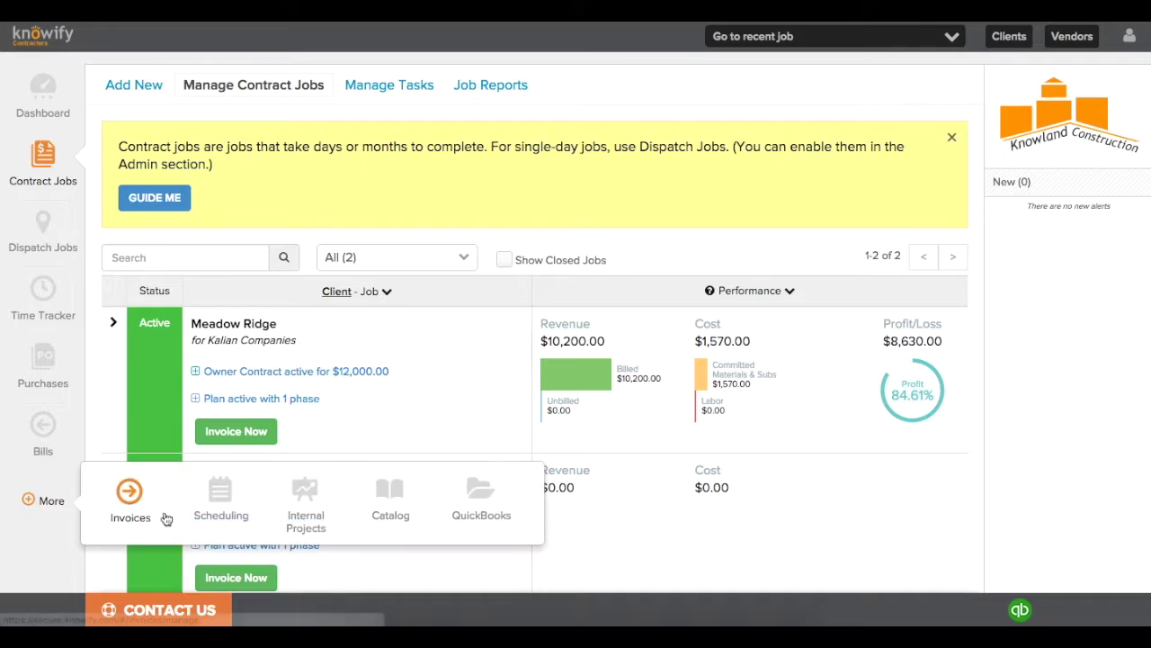
left_click(474, 498)
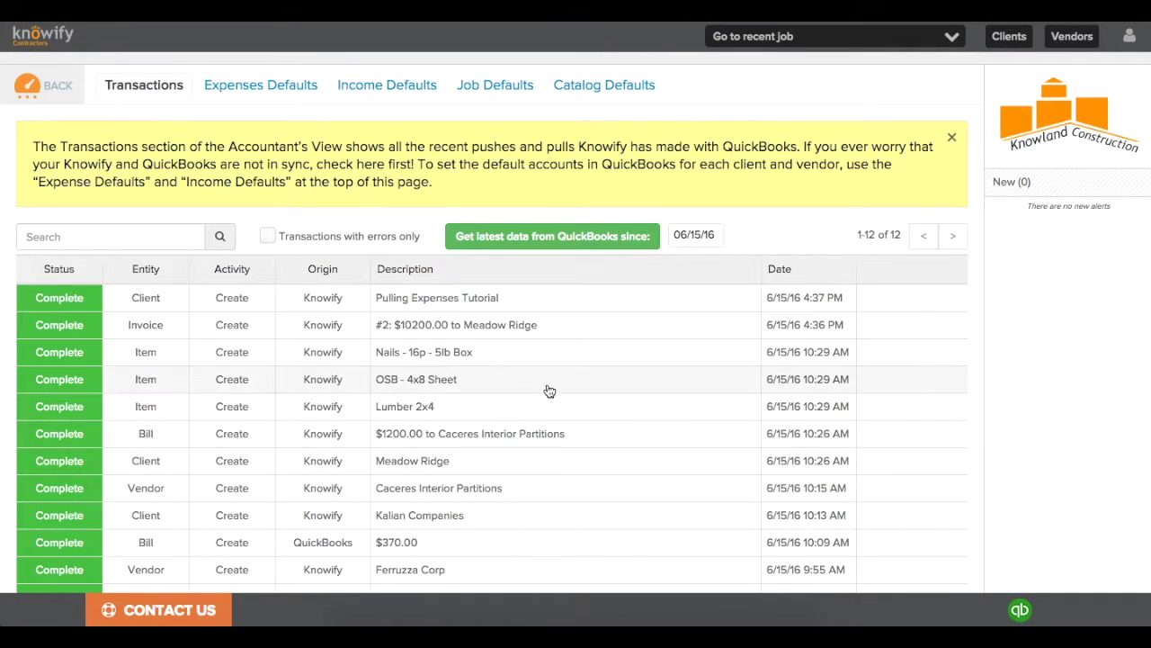
left_click(690, 235)
left_click(735, 358)
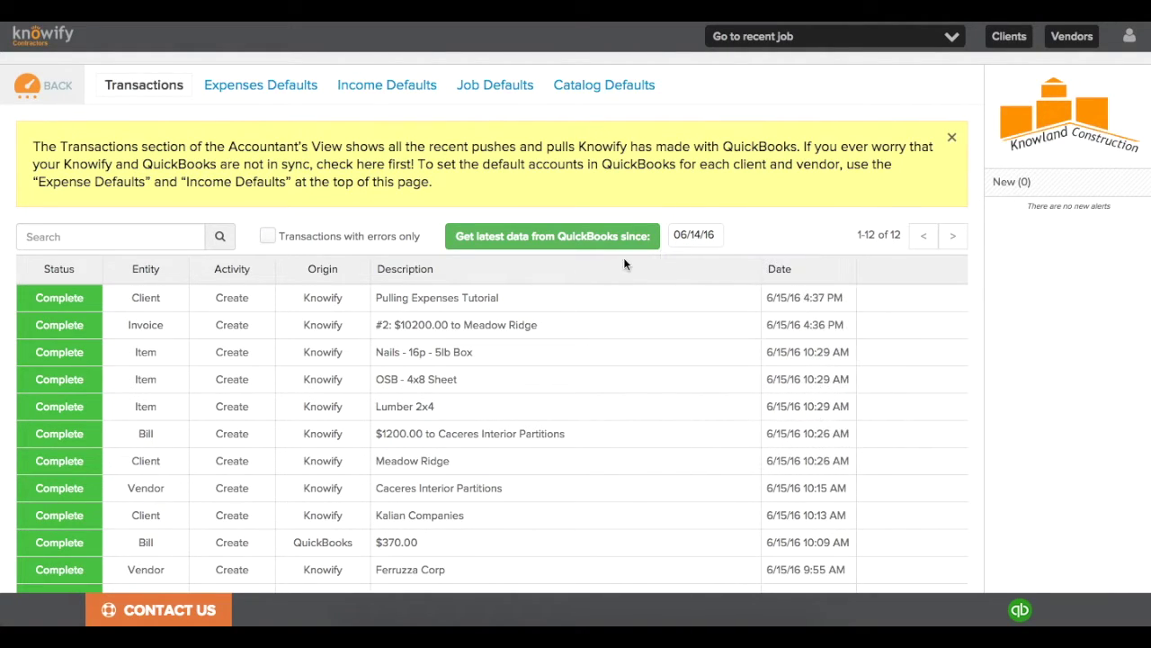
left_click(606, 232)
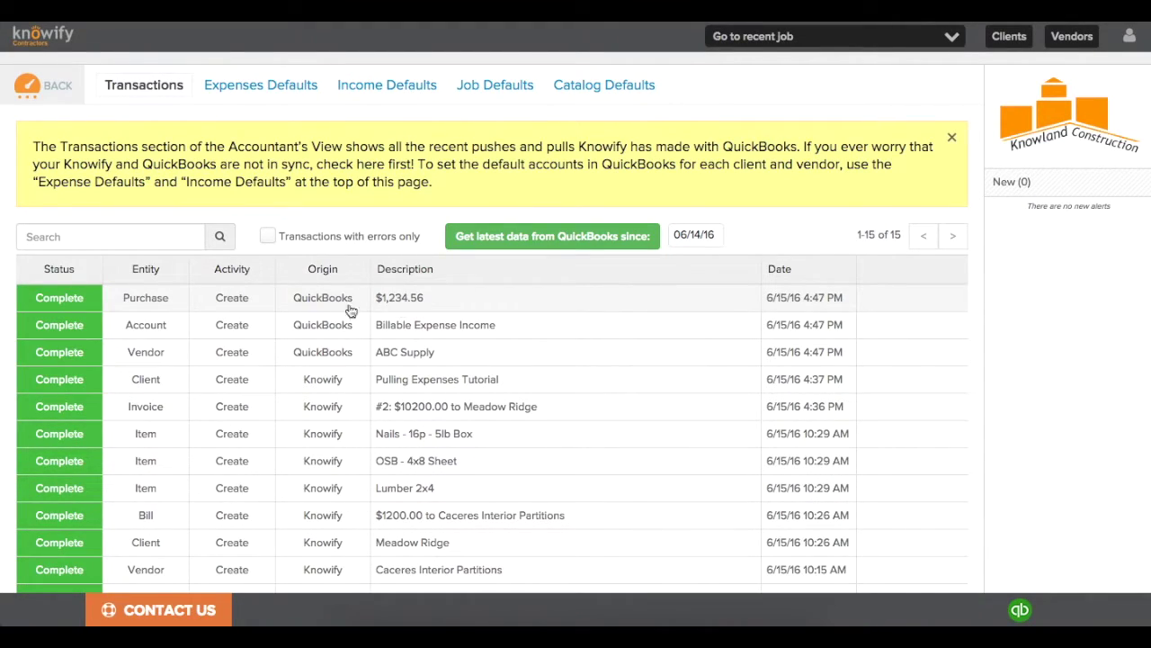
left_click(396, 306)
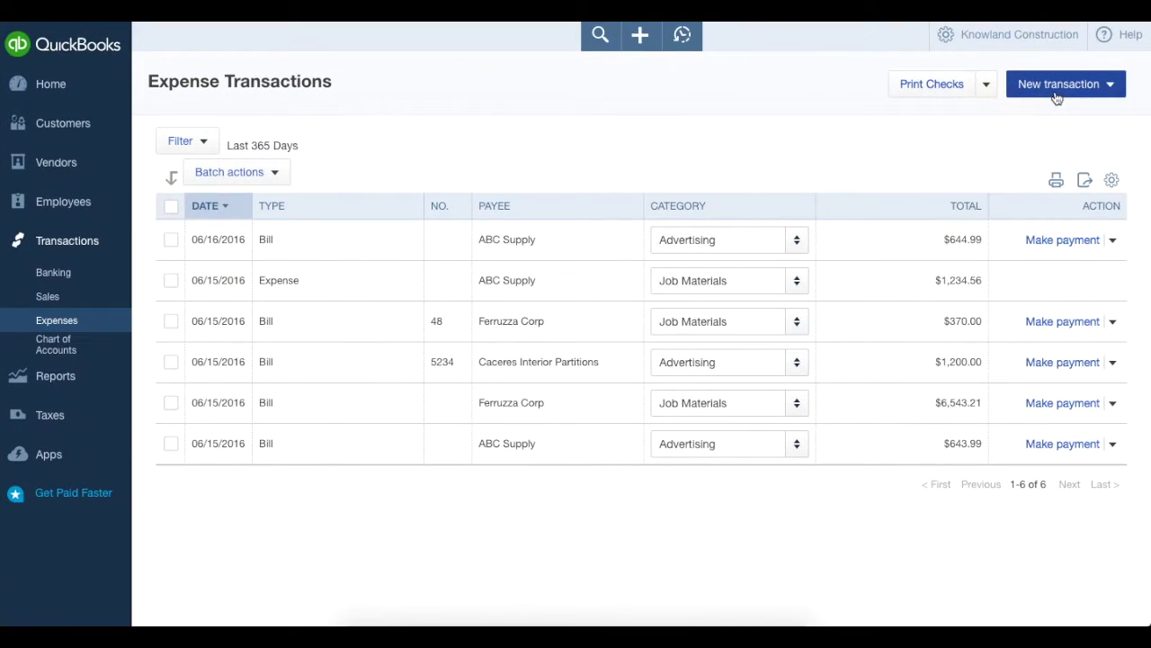
Enter a new $6,543.21 Job Materials bill from vendor Ferruzza Corp and save it
left_click(1058, 93)
left_click(1047, 118)
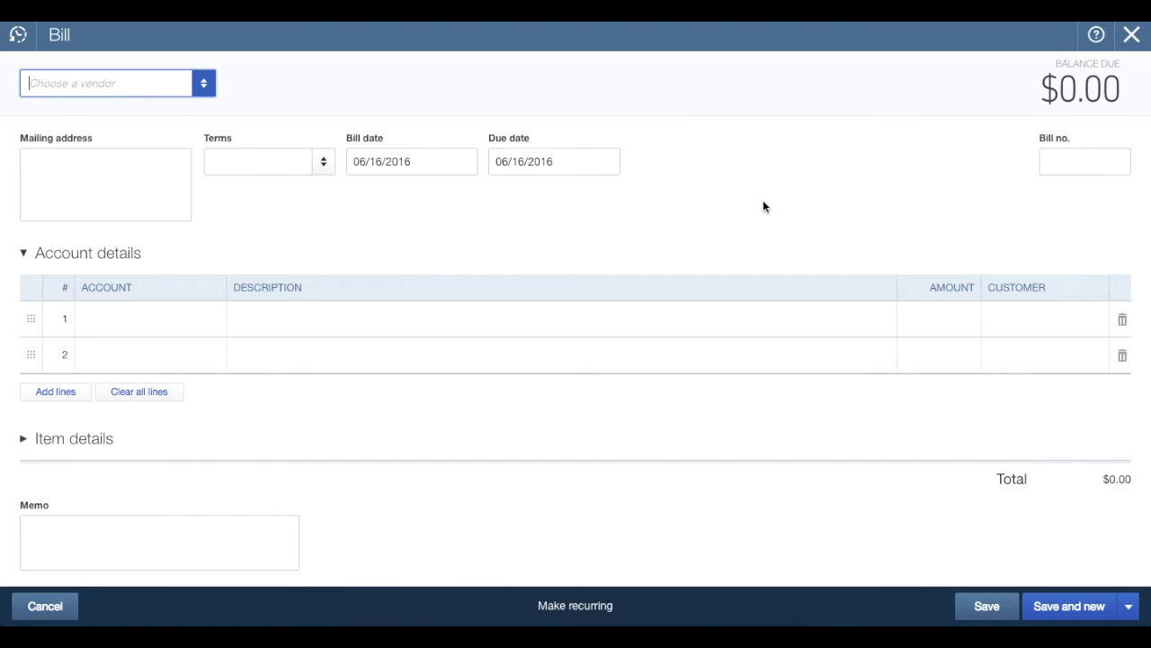
type("Ferruzza Corp")
key("Tab")
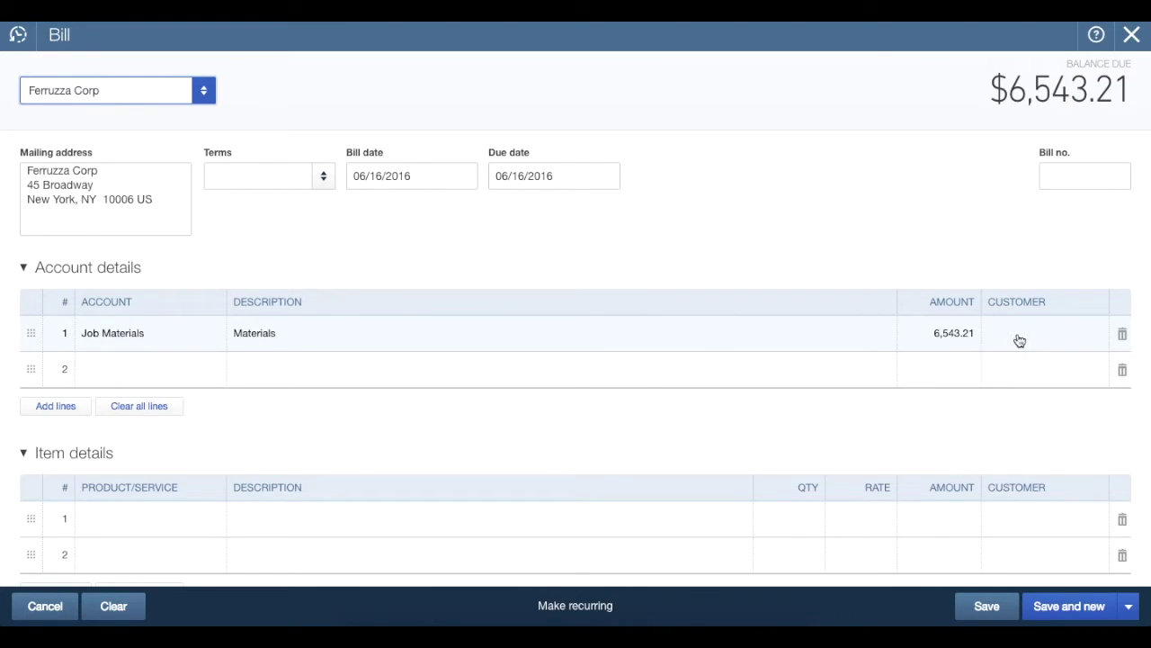
left_click(1053, 608)
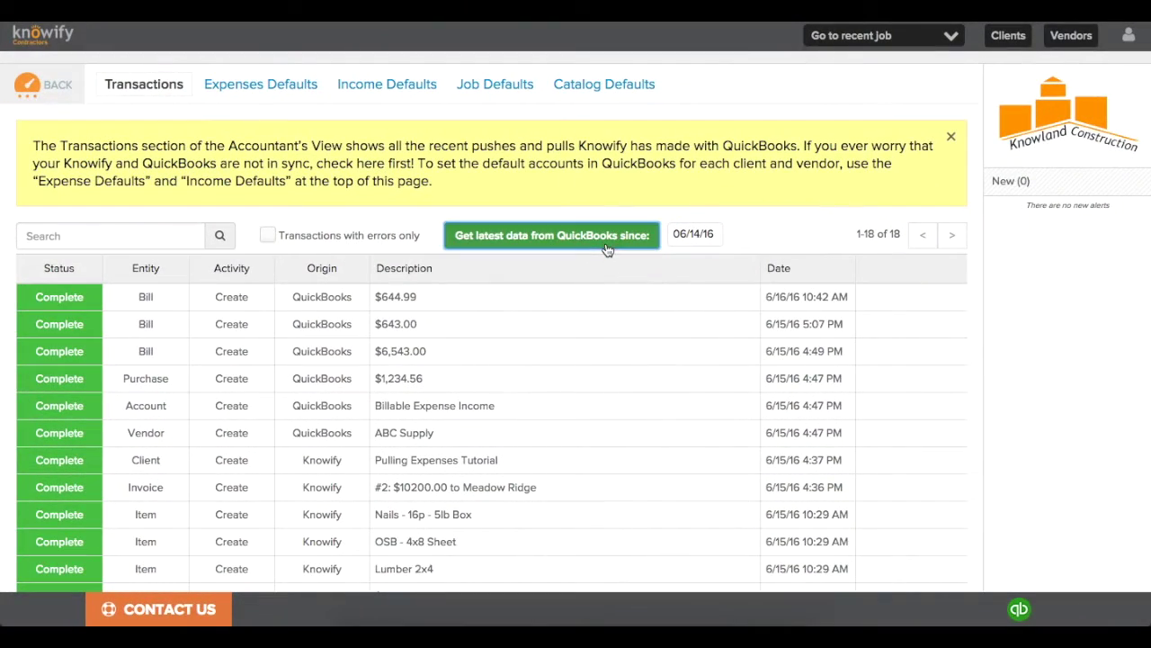
Sync from QuickBooks, open the $6,543.21 Ferruzza Corp bill and clear its Unallocated job assignment
left_click(606, 246)
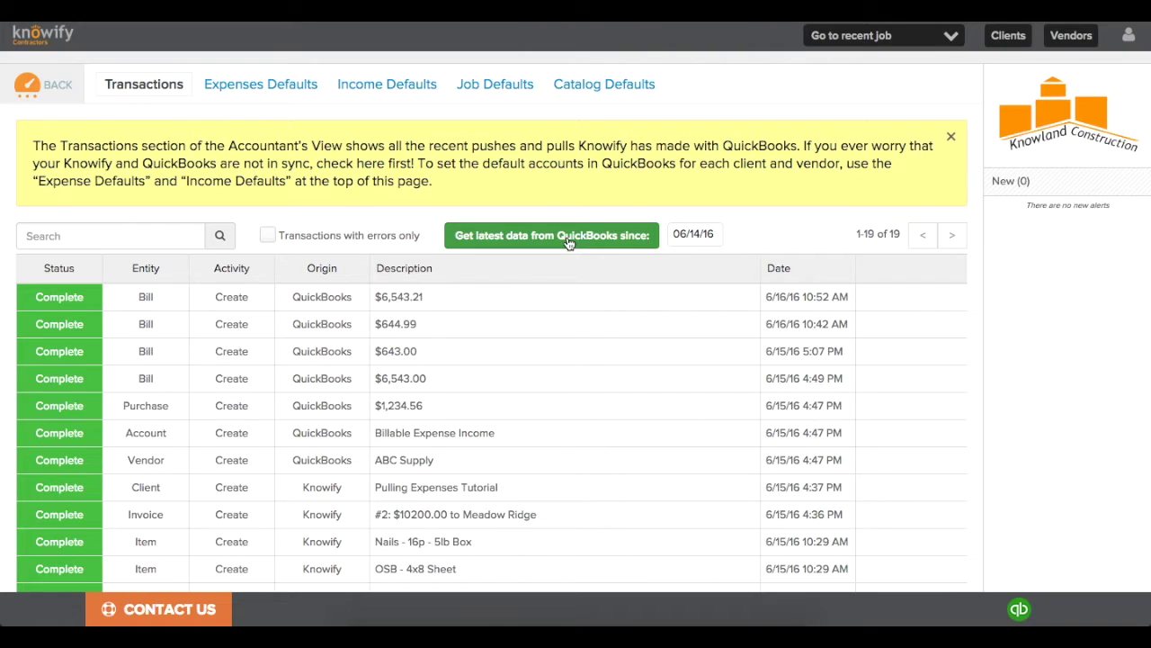
left_click(412, 299)
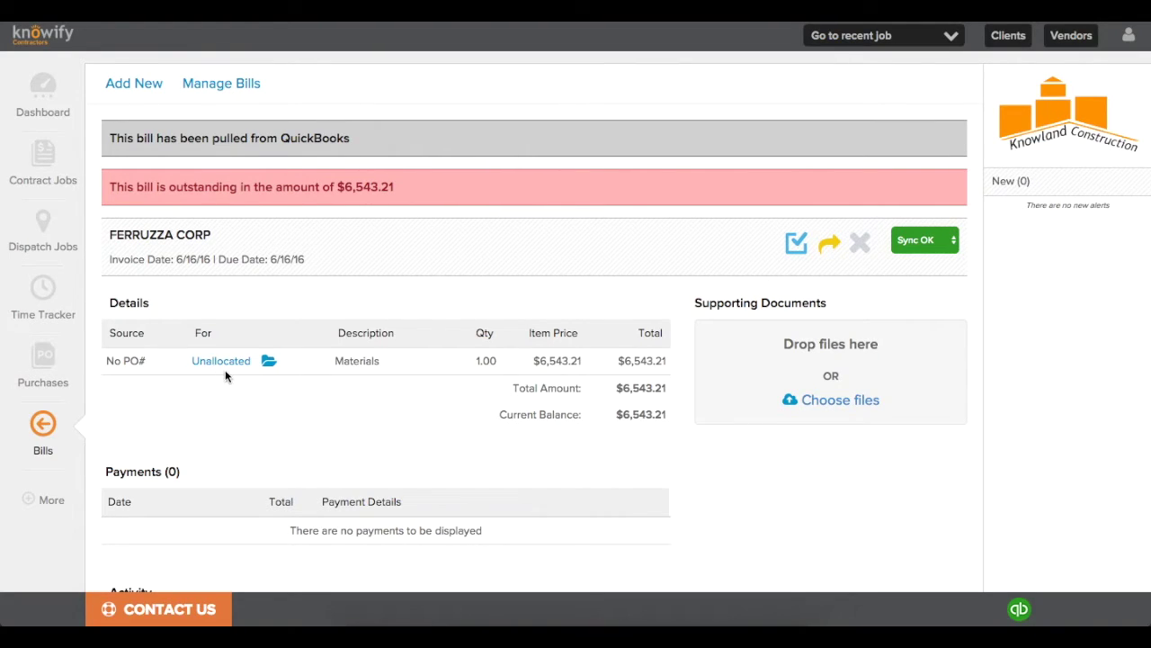
left_click(268, 361)
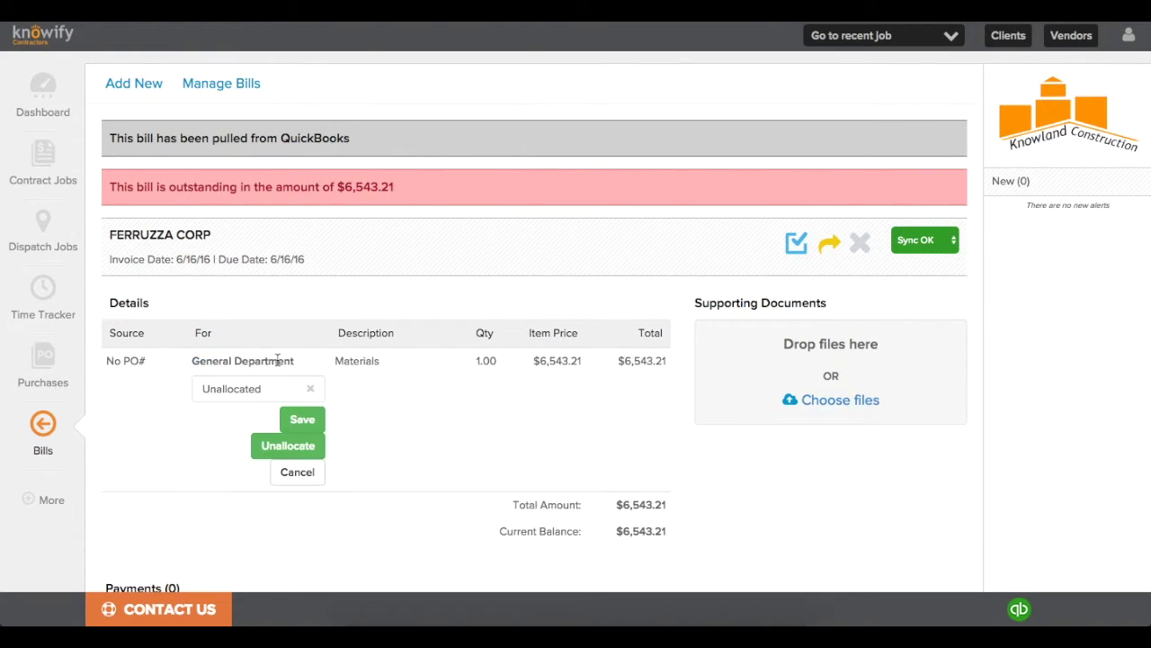
left_click(274, 386)
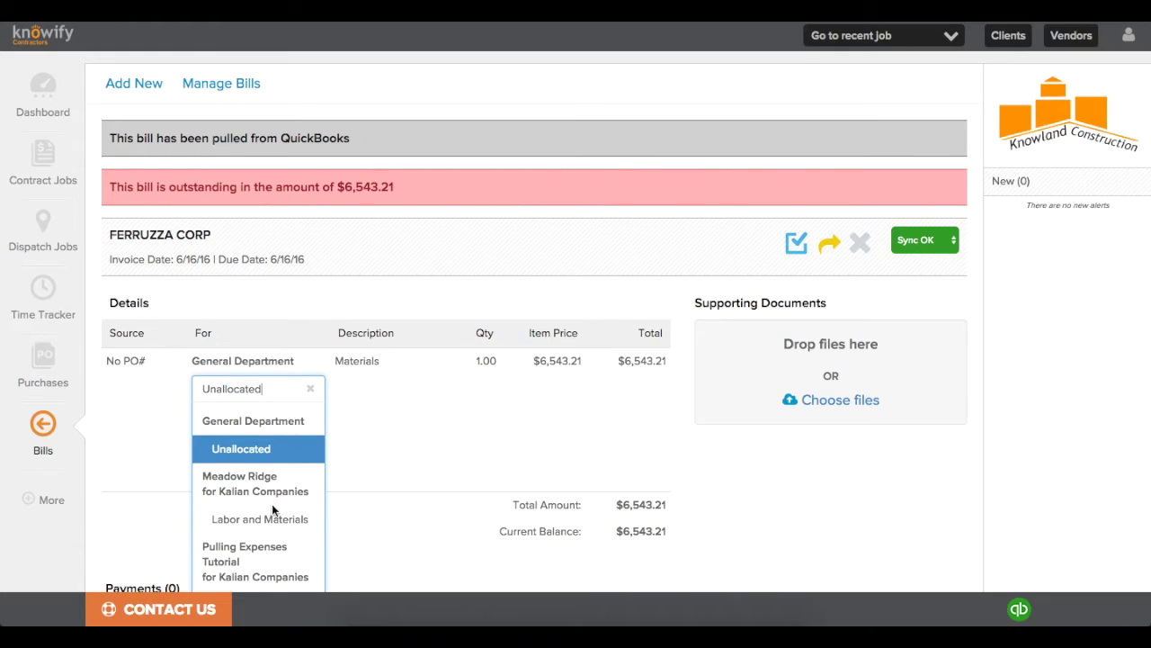
left_click(308, 389)
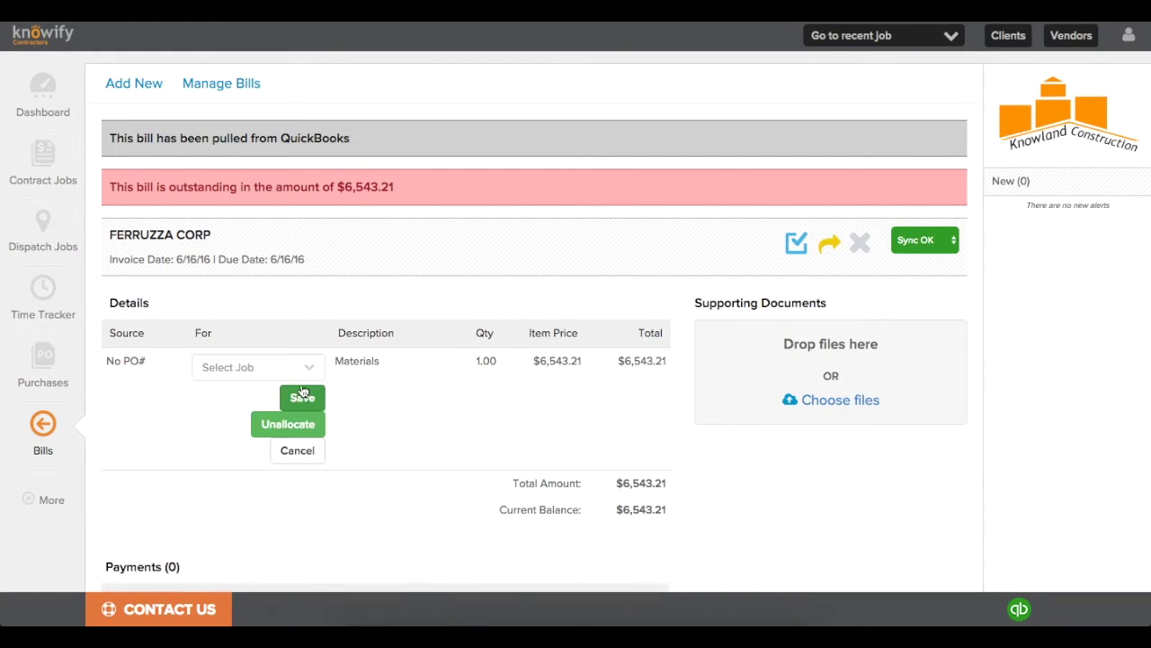
In the Job Costing Hub, assign the $6,543.21 bill to Pulling Expenses Tutorial > Labor and Materials
left_click(52, 103)
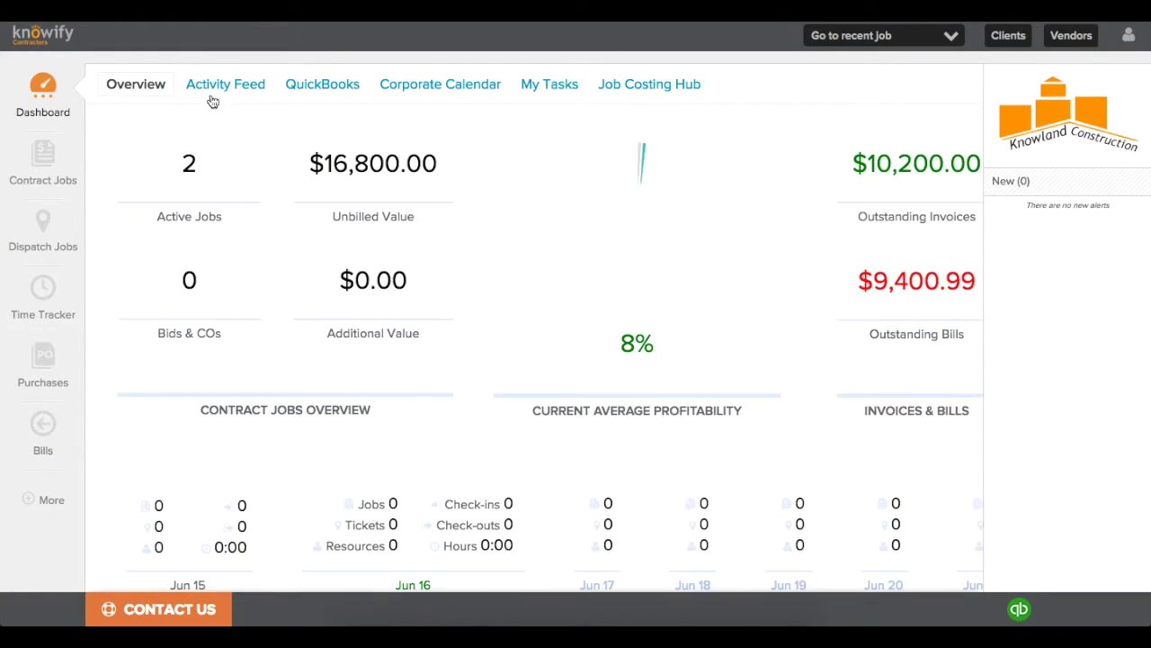
left_click(675, 94)
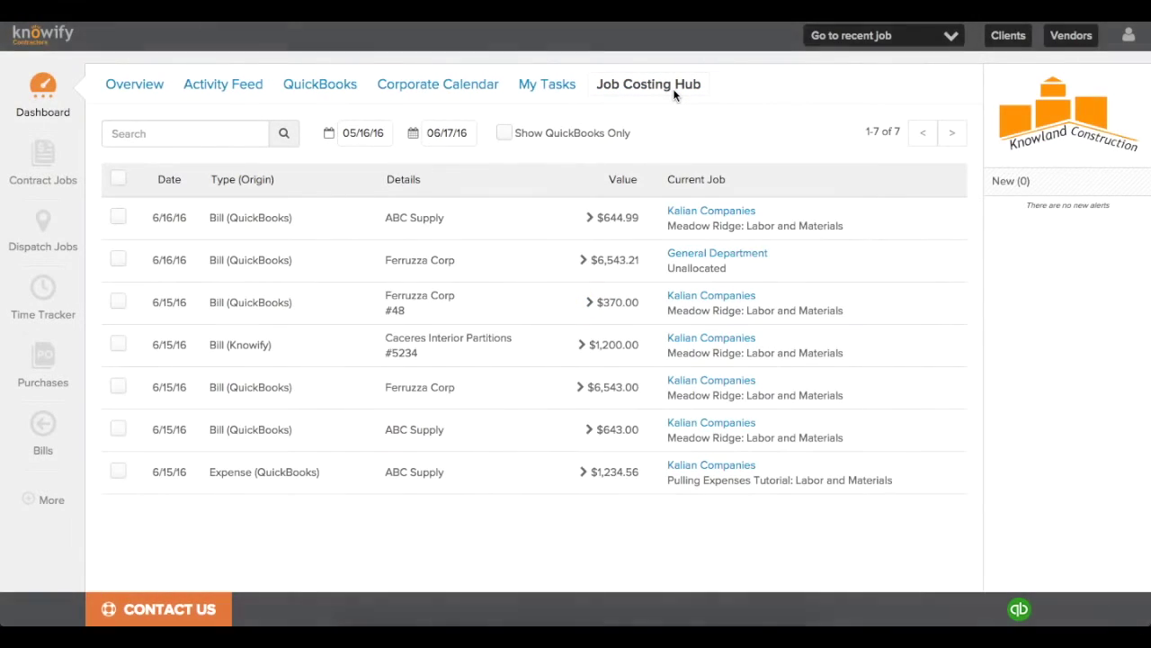
left_click(711, 272)
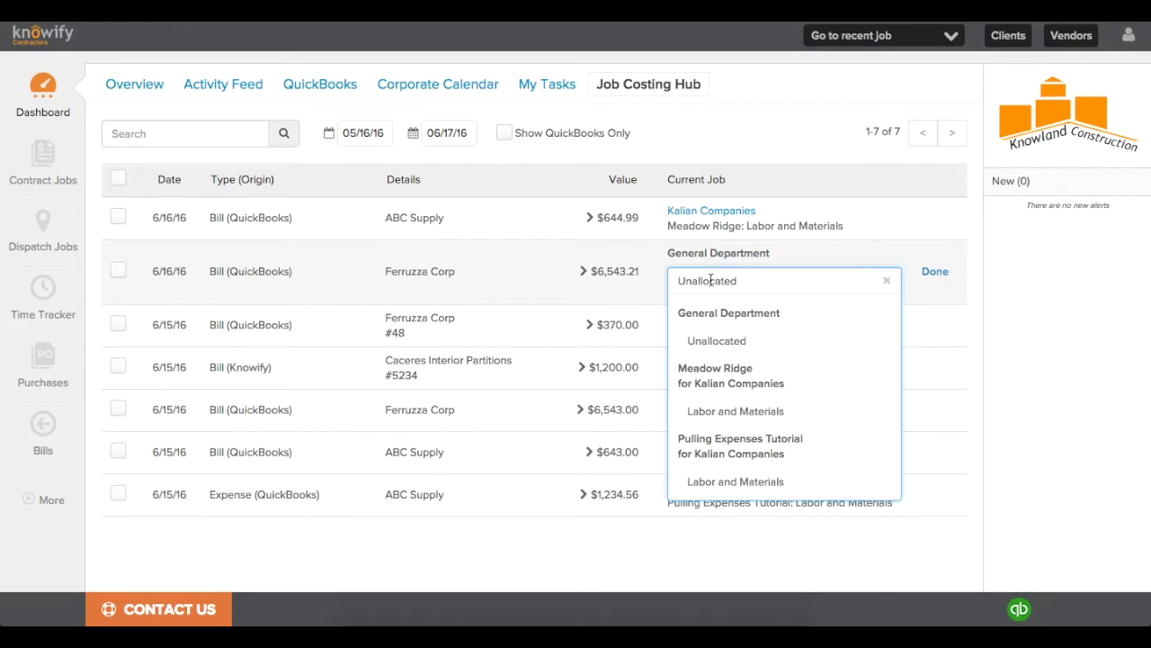
left_click(737, 483)
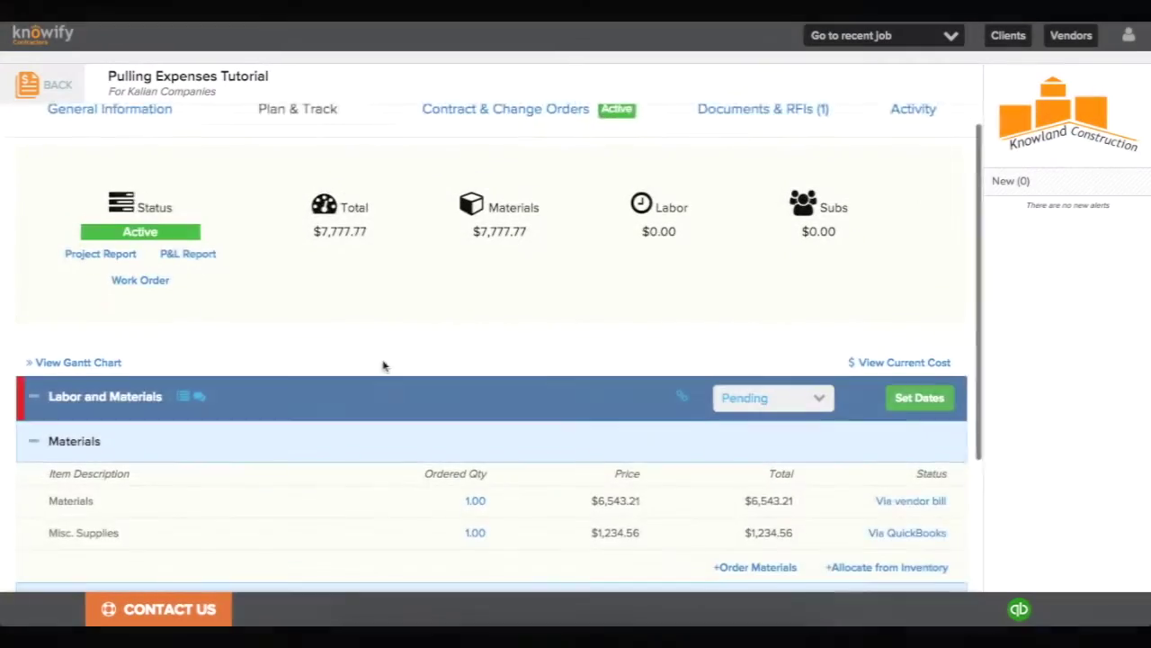
Scroll the job plan to the Materials list totalling $7,777.77
scroll(382, 364, "down", 2)
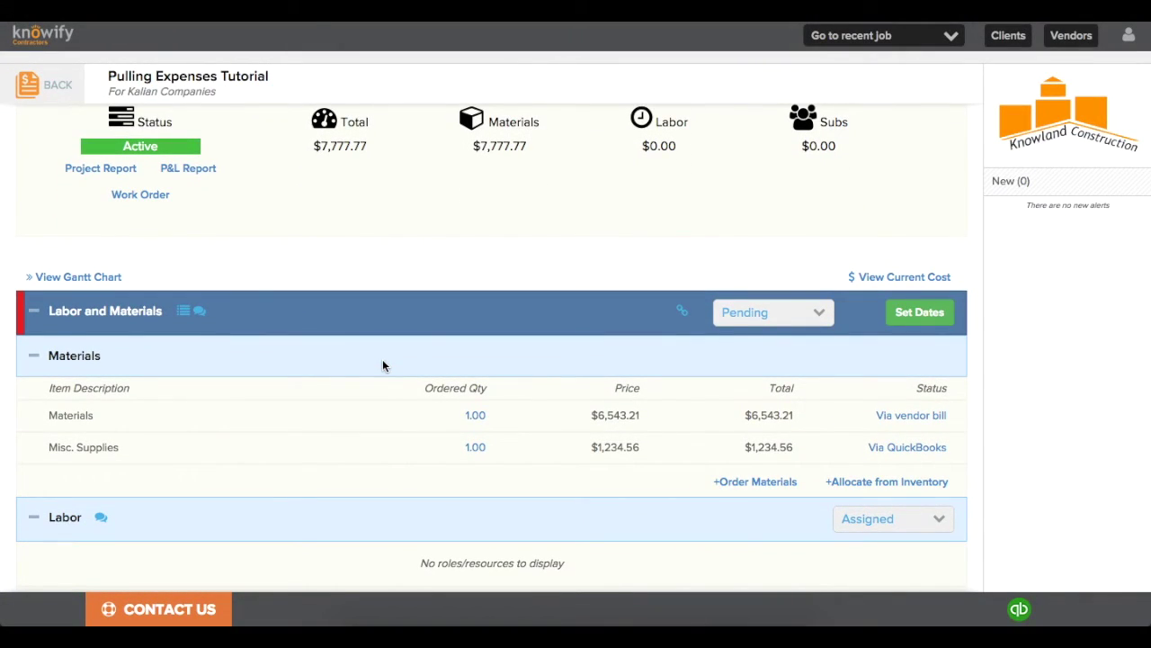